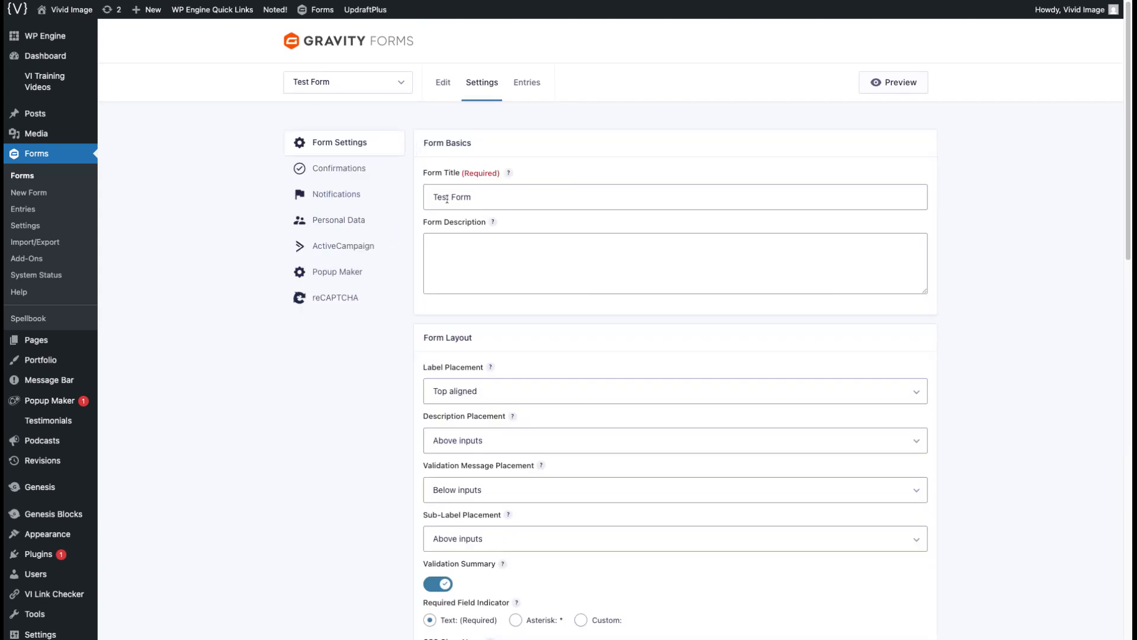
- Look over the form's title, description and label placement settings
{"action": "left_click", "coordinate": [473, 195]}
{"action": "left_click", "coordinate": [474, 255]}
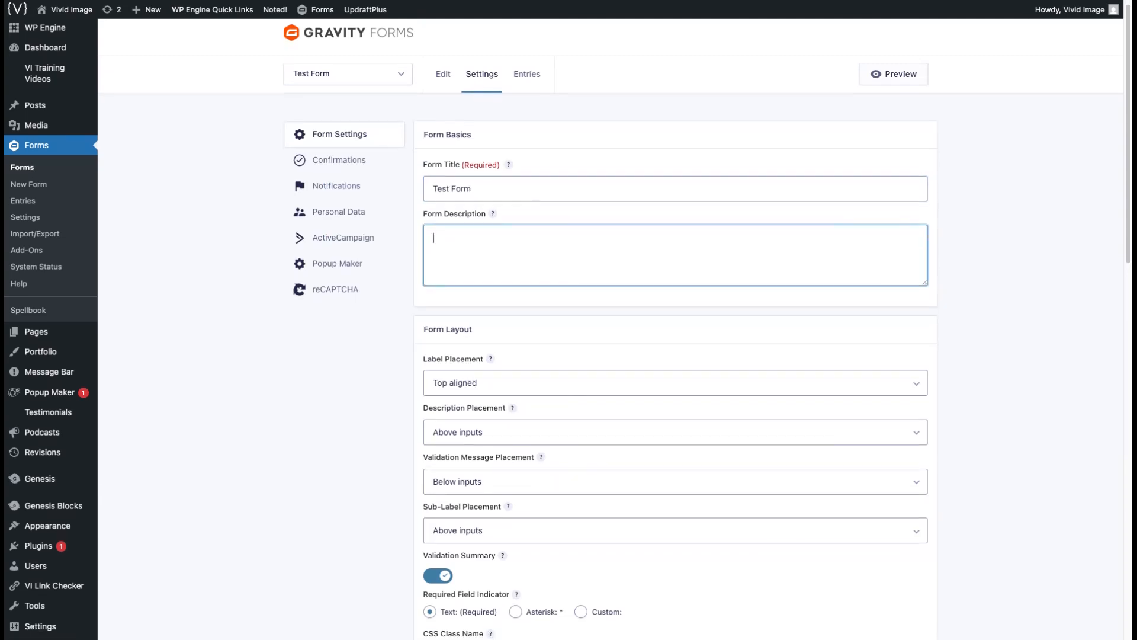
{"action": "scroll", "coordinate": [474, 255], "scroll_direction": "down", "scroll_amount": 3}
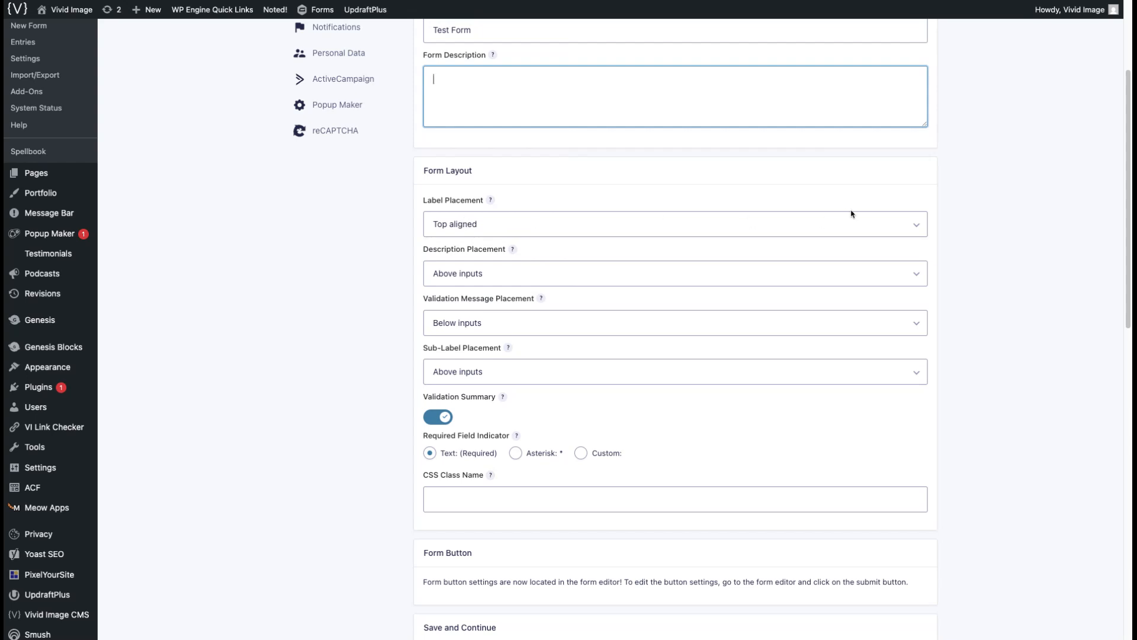
{"action": "left_click", "coordinate": [822, 230]}
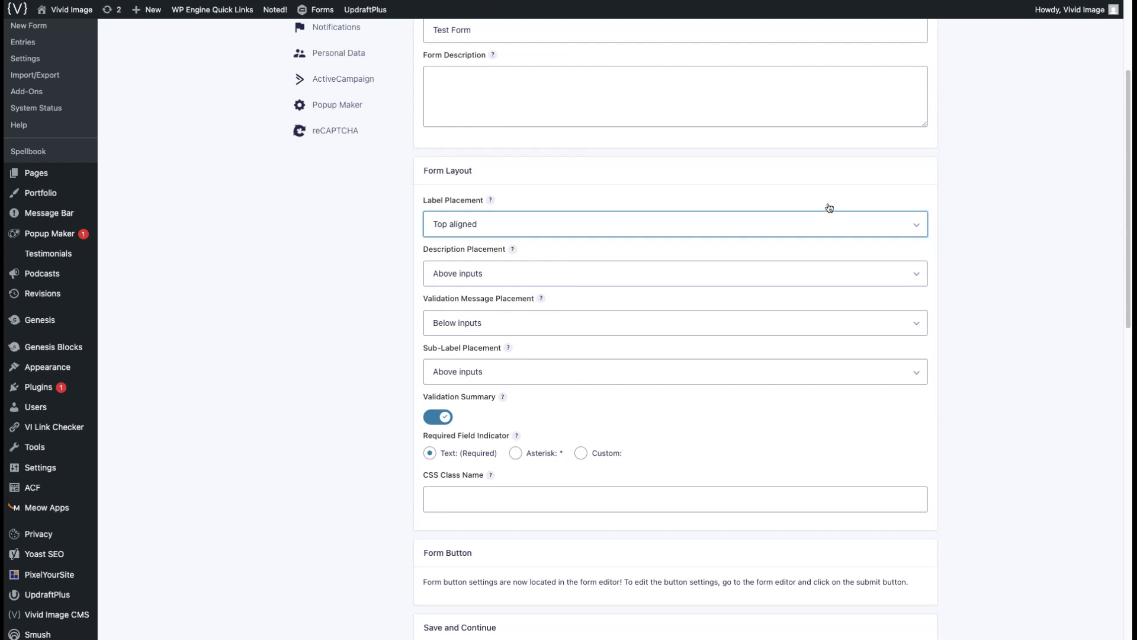
{"action": "scroll", "coordinate": [659, 328], "scroll_direction": "down", "scroll_amount": 2}
{"action": "scroll", "coordinate": [658, 328], "scroll_direction": "up", "scroll_amount": 1}
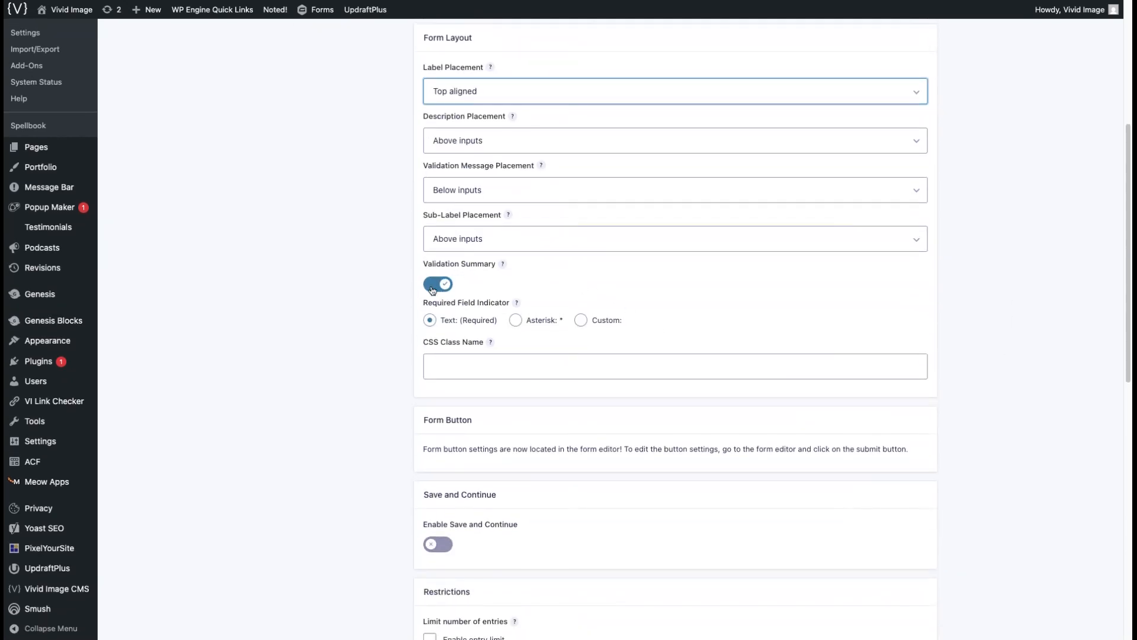
- Toggle the validation summary off and back on, and try the Asterisk and Custom required field indicators before returning to Text: (Required)
{"action": "left_click", "coordinate": [433, 290]}
{"action": "left_click", "coordinate": [433, 289]}
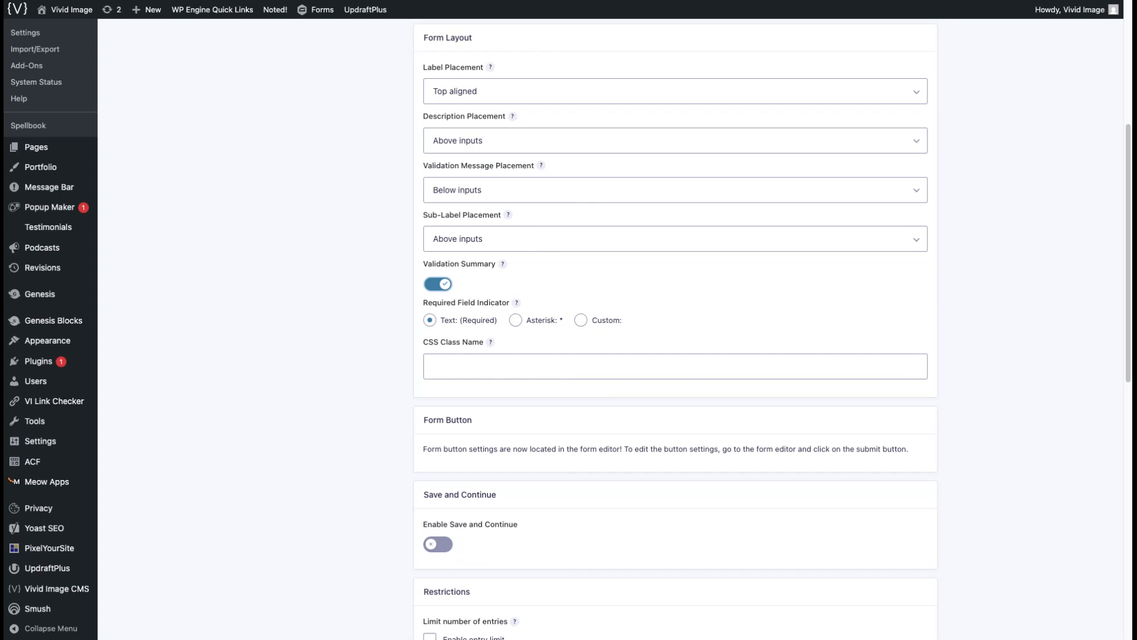
{"action": "scroll", "coordinate": [675, 330], "scroll_direction": "down", "scroll_amount": 1}
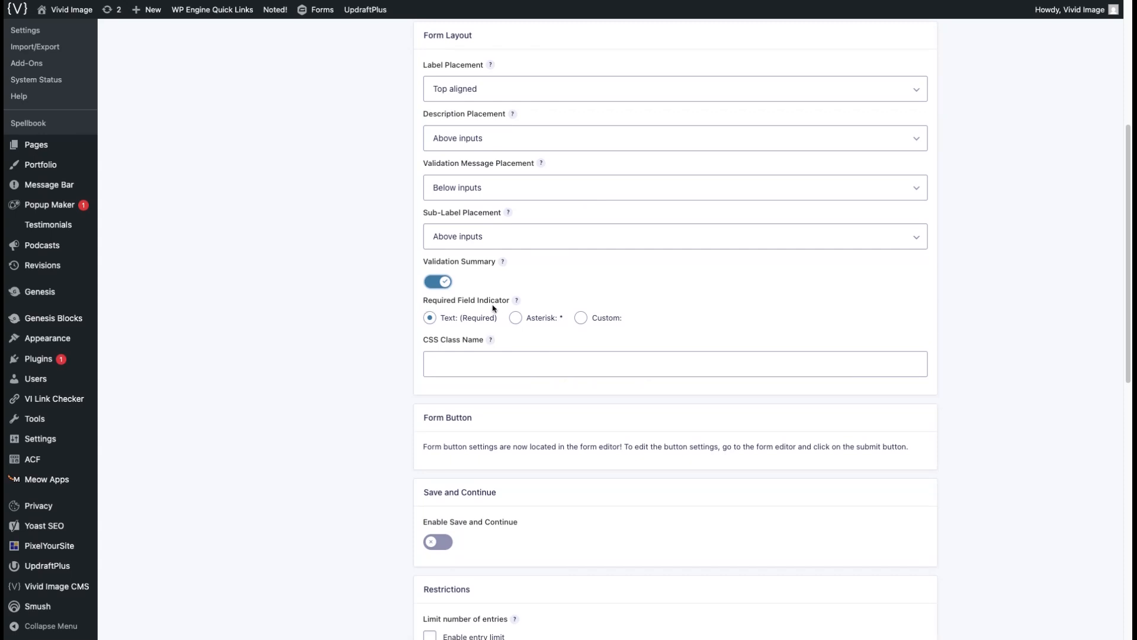
{"action": "left_click", "coordinate": [485, 321]}
{"action": "left_click", "coordinate": [541, 323]}
{"action": "left_click", "coordinate": [584, 325]}
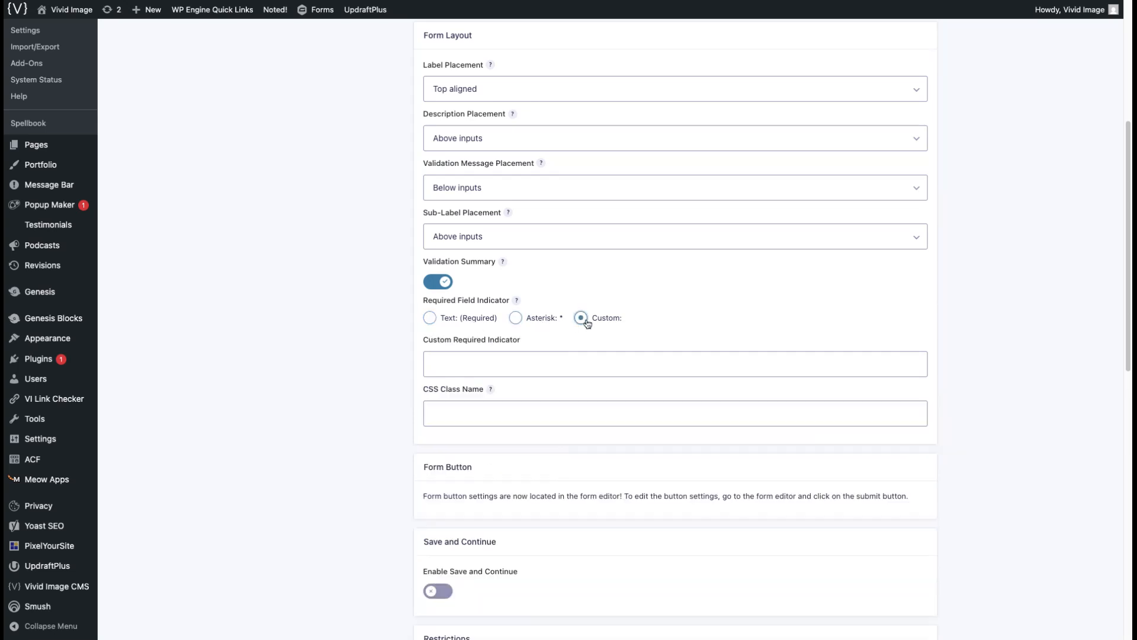
{"action": "left_click", "coordinate": [461, 321]}
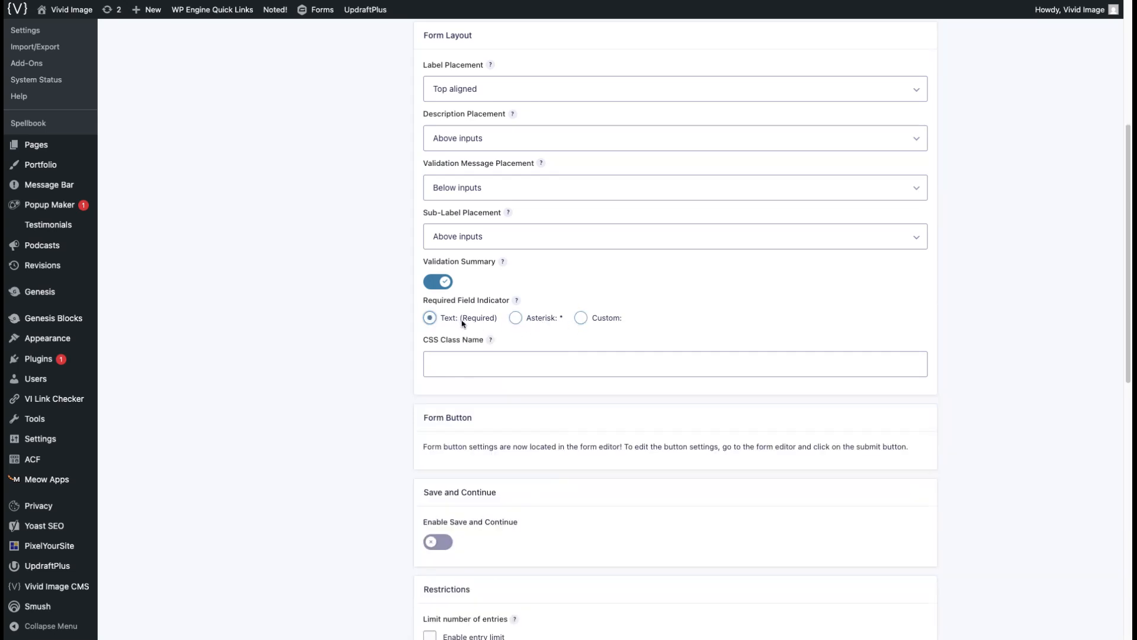
{"action": "left_click_drag", "start_coordinate": [460, 322], "coordinate": [498, 324]}
- Try the Save and Continue option to reveal its link text setting, and turn it back off
{"action": "scroll", "coordinate": [372, 353], "scroll_direction": "down", "scroll_amount": 2}
{"action": "scroll", "coordinate": [372, 353], "scroll_direction": "down", "scroll_amount": 5}
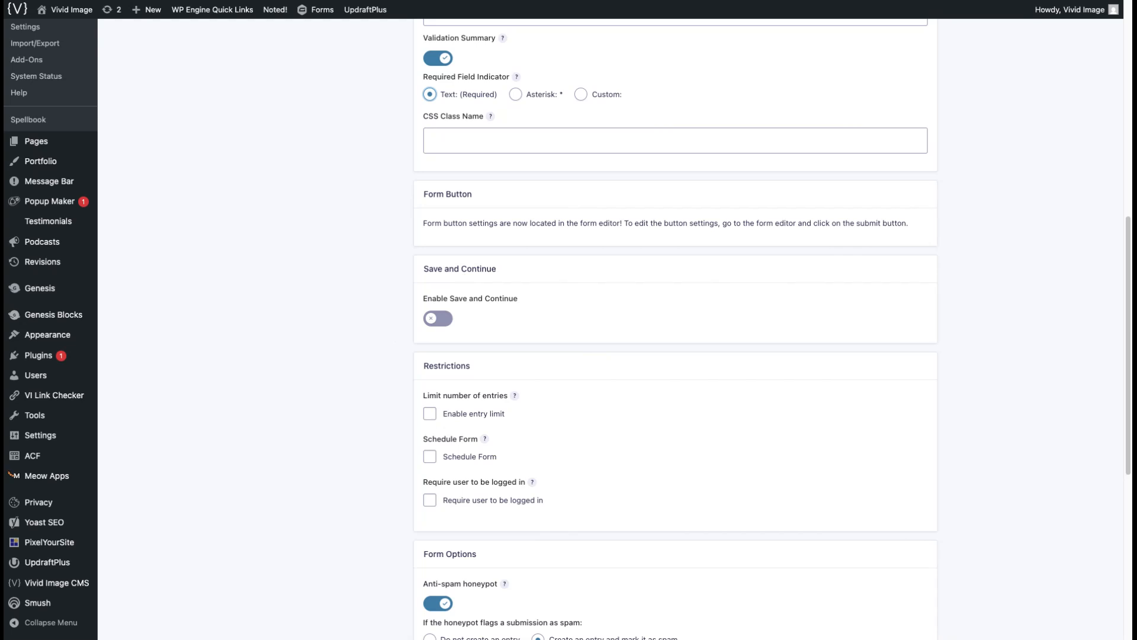
{"action": "left_click", "coordinate": [445, 322]}
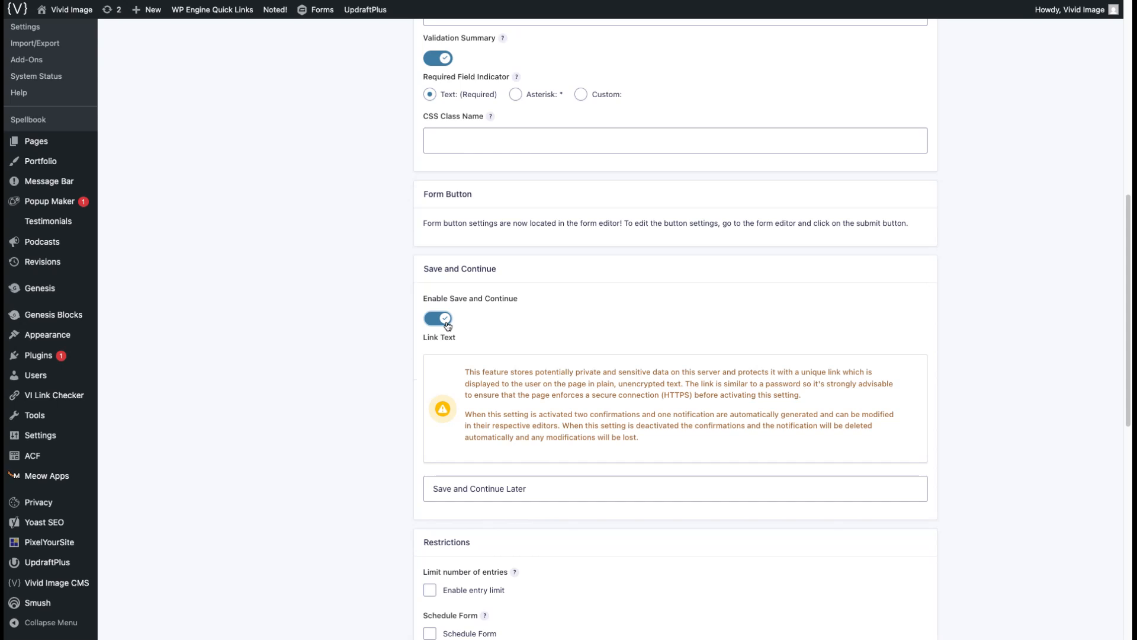
{"action": "left_click", "coordinate": [446, 321]}
- Try limiting the form to 100 total entries, and turn the entry limit back off
{"action": "scroll", "coordinate": [401, 317], "scroll_direction": "down", "scroll_amount": 3}
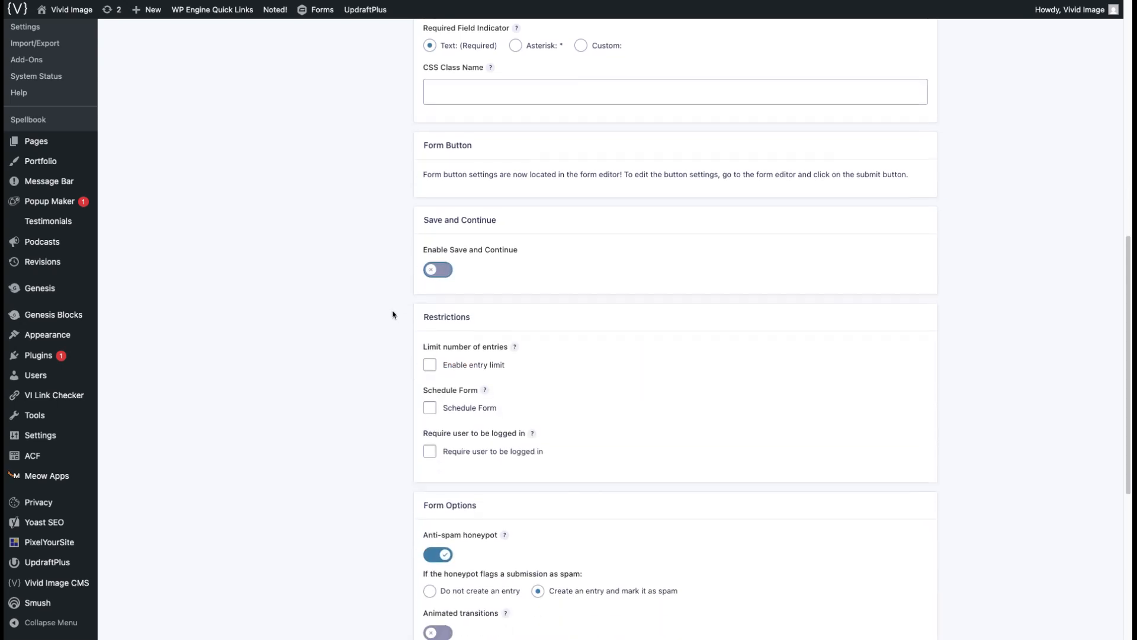
{"action": "scroll", "coordinate": [394, 315], "scroll_direction": "down", "scroll_amount": 1}
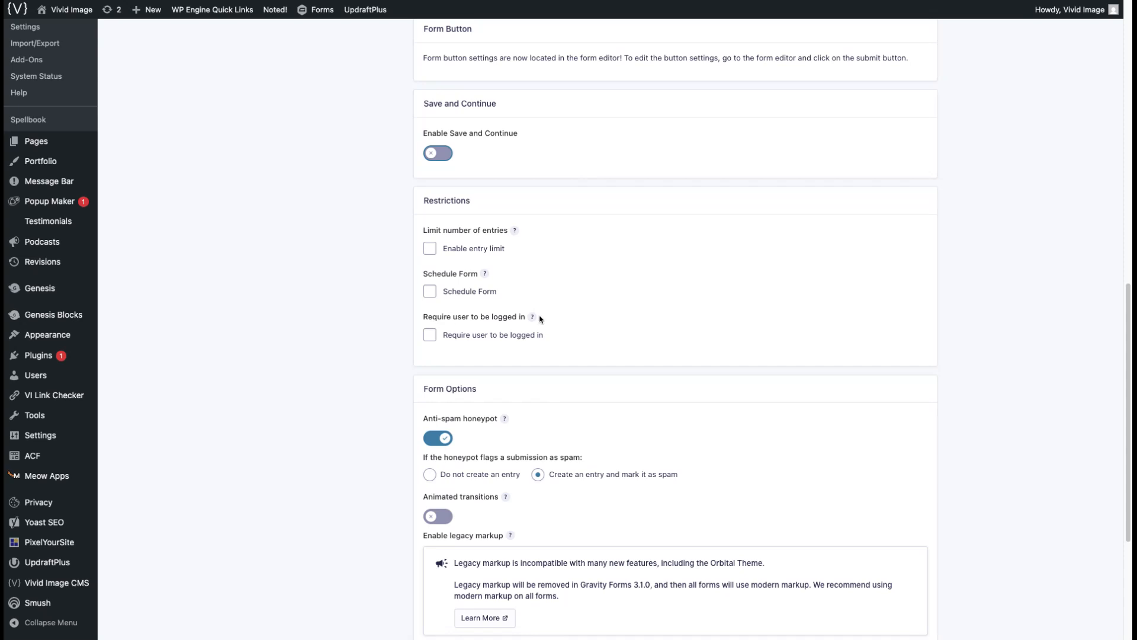
{"action": "left_click", "coordinate": [430, 248]}
{"action": "left_click", "coordinate": [475, 297]}
{"action": "type", "text": "100"}
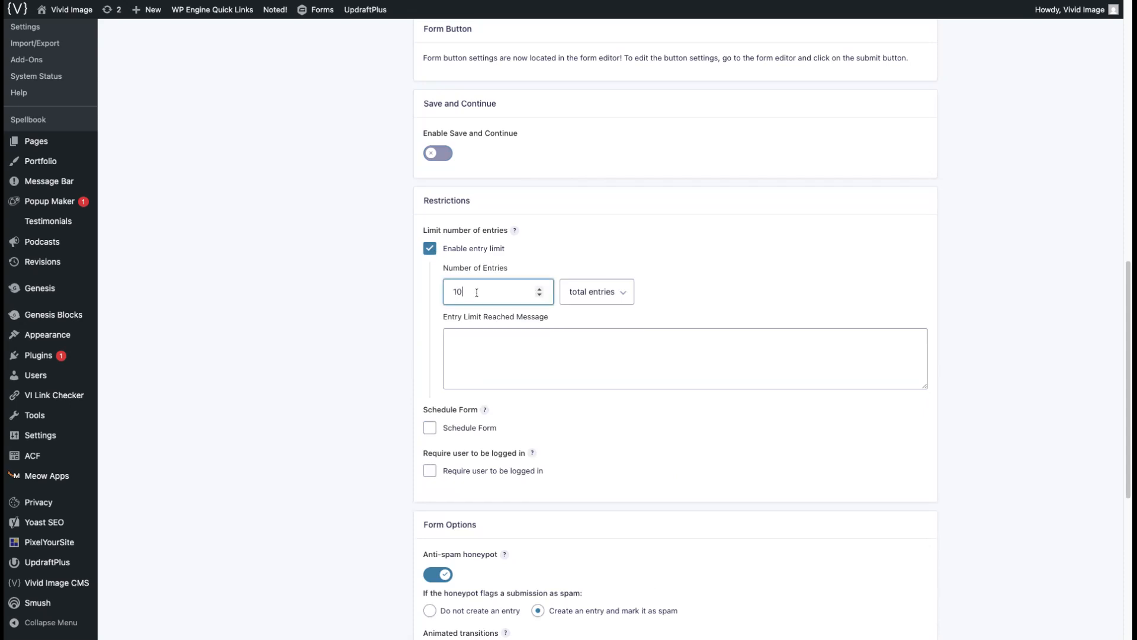
{"action": "left_click", "coordinate": [591, 301]}
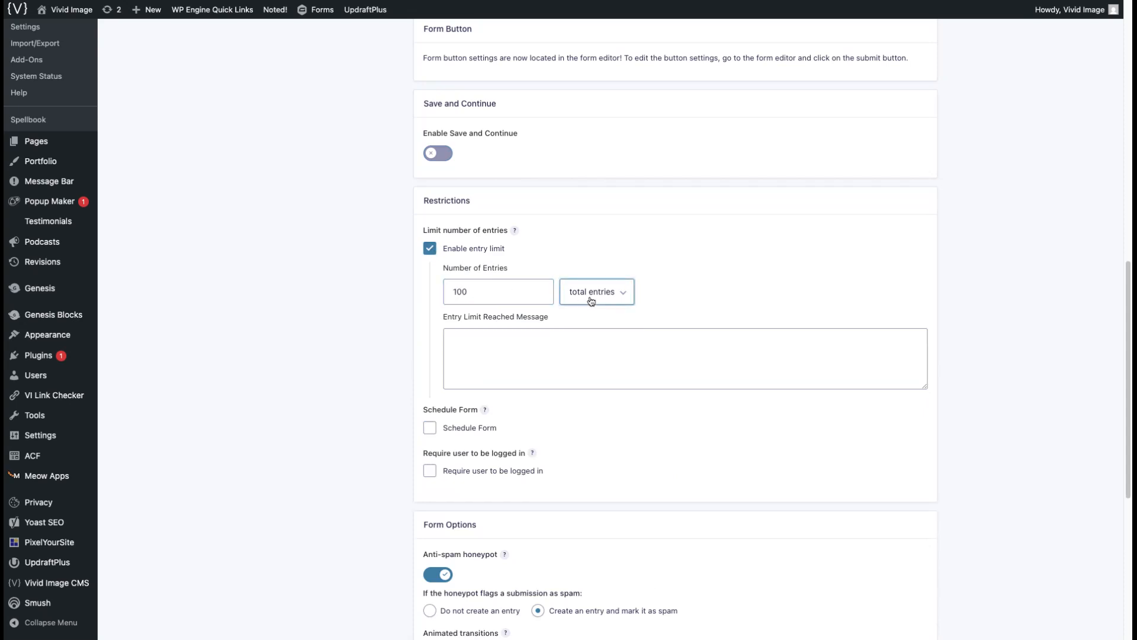
{"action": "left_click", "coordinate": [479, 342]}
{"action": "left_click", "coordinate": [430, 248]}
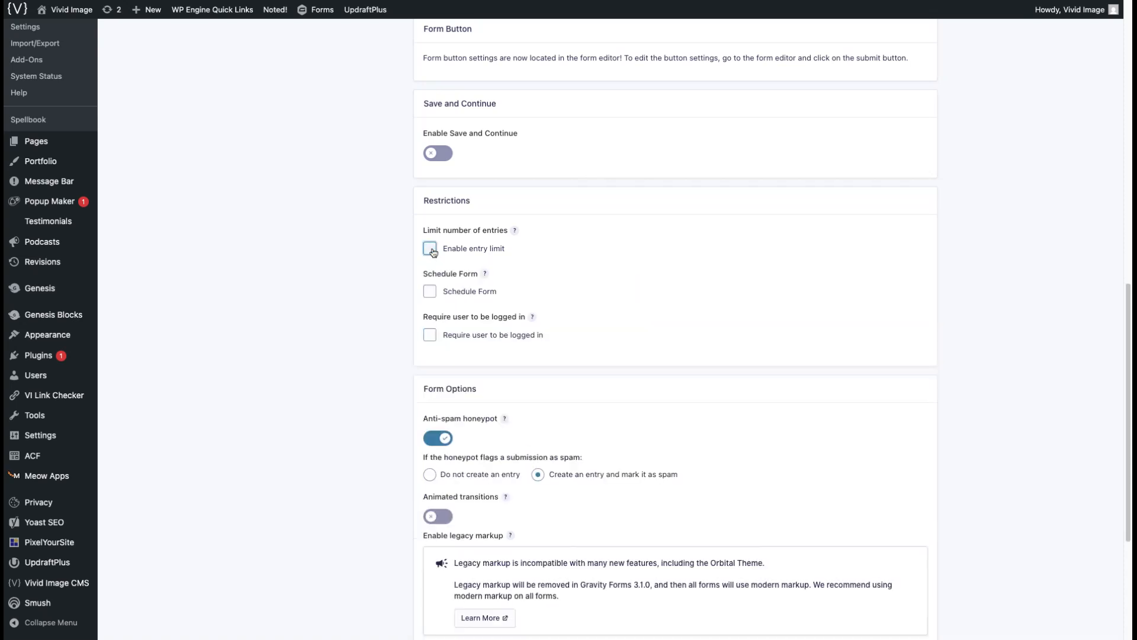
- Try scheduling the form from 07/01/2025 to 07/31/2025, look at its pending and expired message fields, and turn scheduling back off
{"action": "left_click", "coordinate": [429, 293]}
{"action": "left_click", "coordinate": [560, 336]}
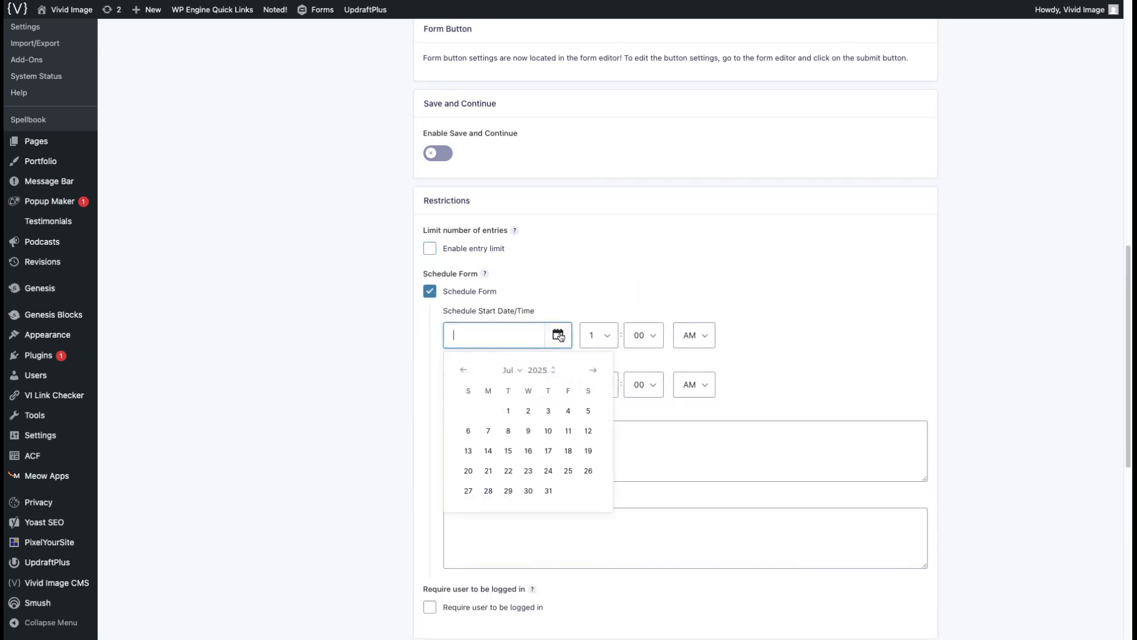
{"action": "left_click", "coordinate": [512, 410]}
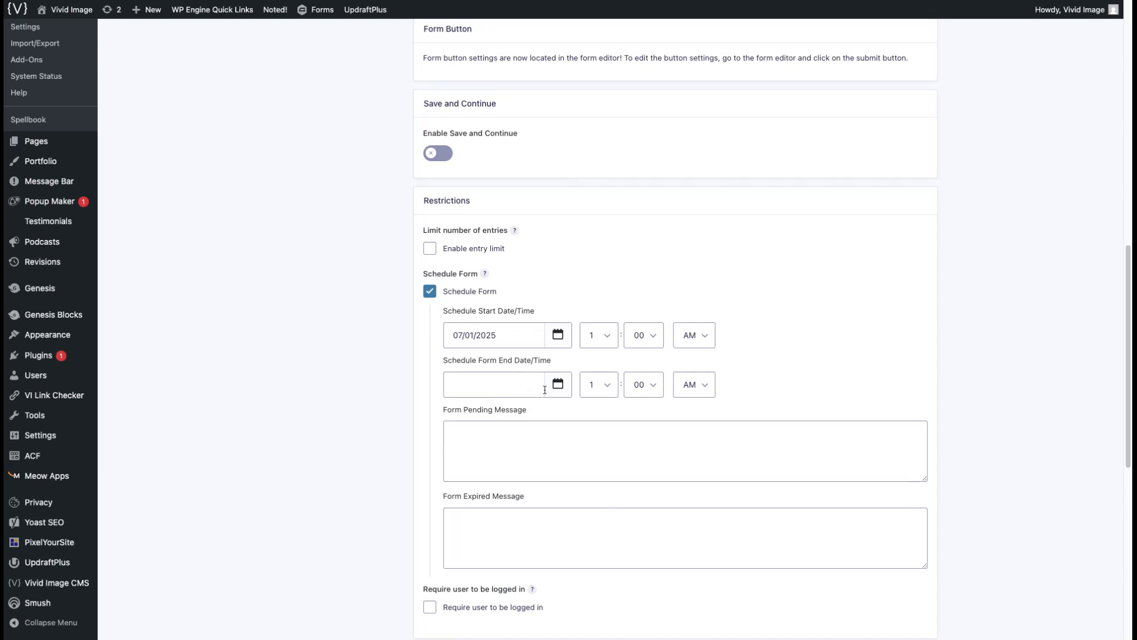
{"action": "left_click", "coordinate": [515, 385]}
{"action": "left_click", "coordinate": [551, 540]}
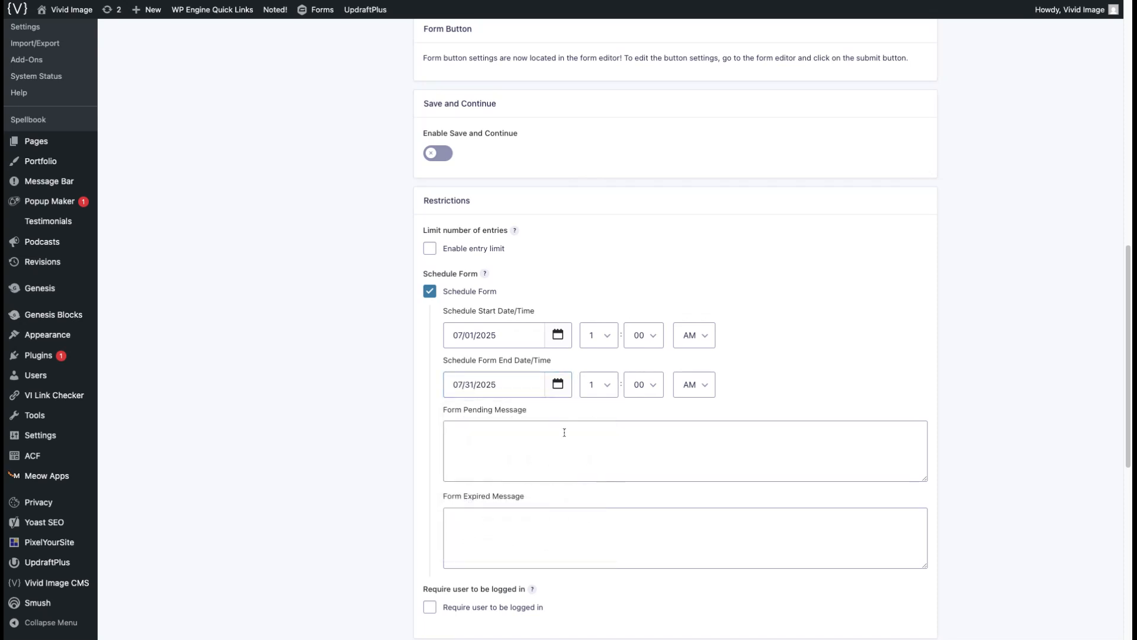
{"action": "left_click", "coordinate": [607, 341]}
{"action": "left_click", "coordinate": [510, 437]}
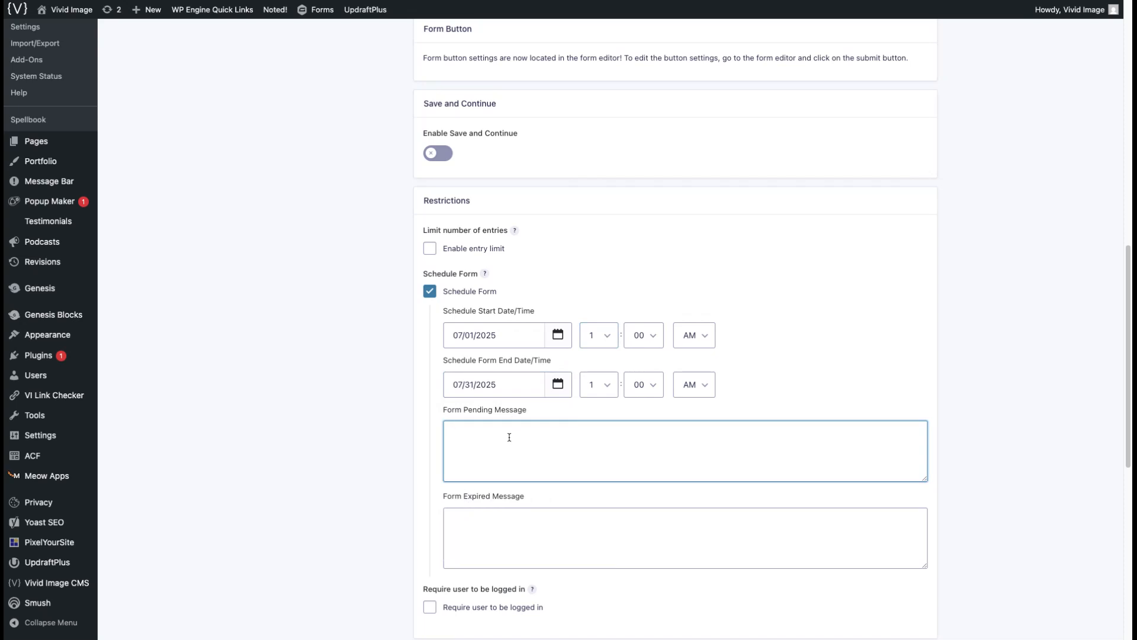
{"action": "scroll", "coordinate": [510, 437], "scroll_direction": "down", "scroll_amount": 1}
{"action": "left_click", "coordinate": [498, 475]}
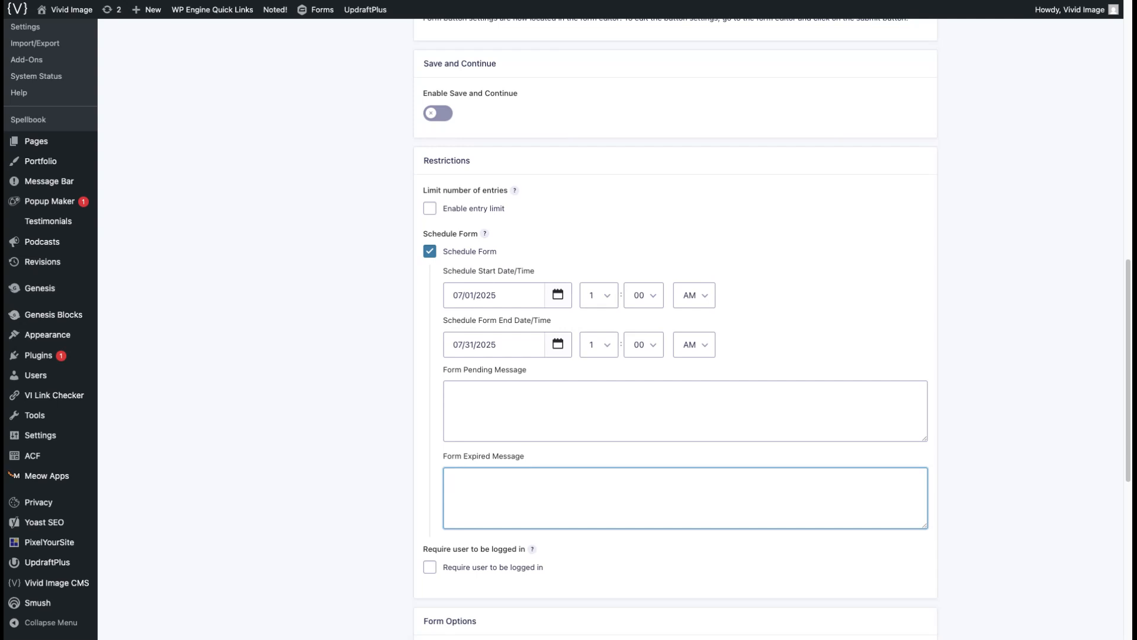
{"action": "left_click", "coordinate": [430, 252]}
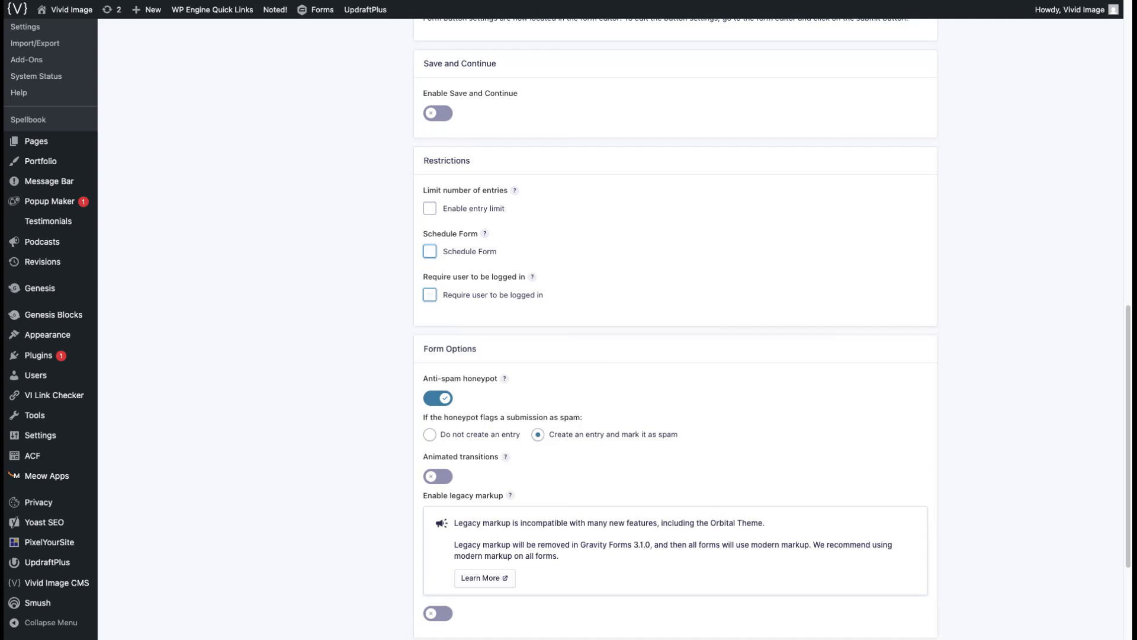
- Try requiring users to be logged in, look at the login message field, and remove the requirement
{"action": "left_click", "coordinate": [430, 294]}
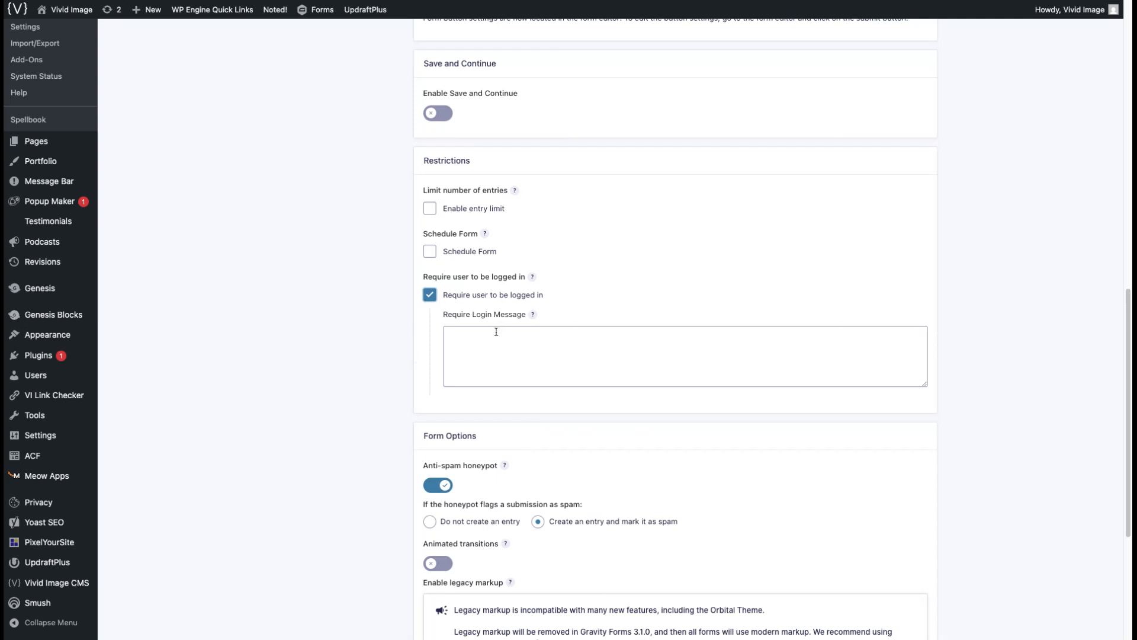
{"action": "left_click", "coordinate": [497, 332]}
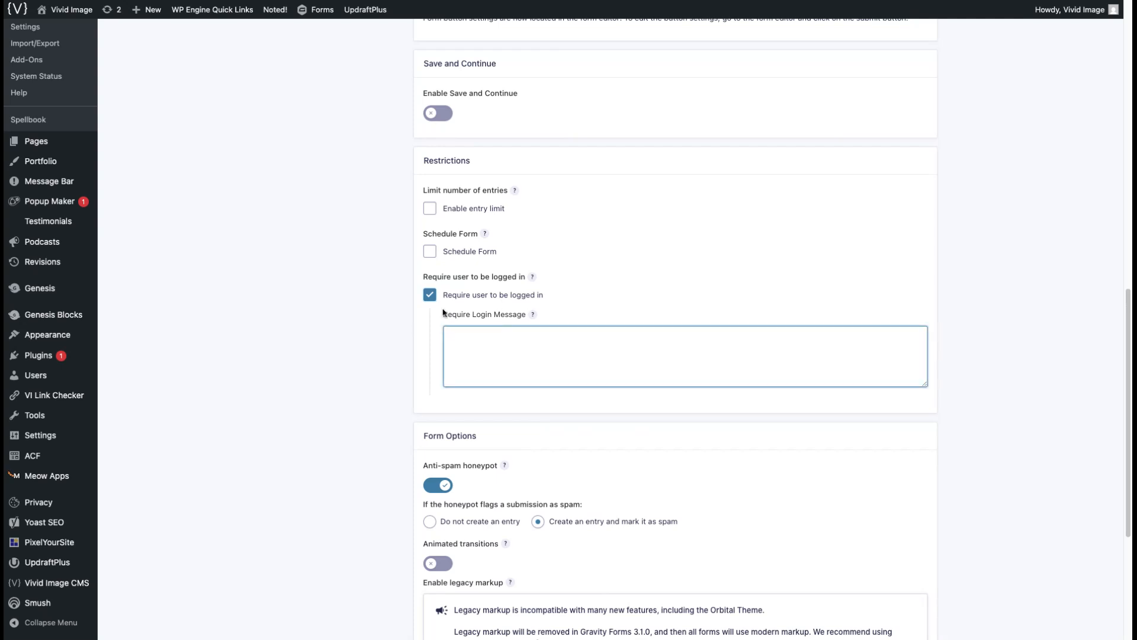
{"action": "left_click", "coordinate": [430, 295]}
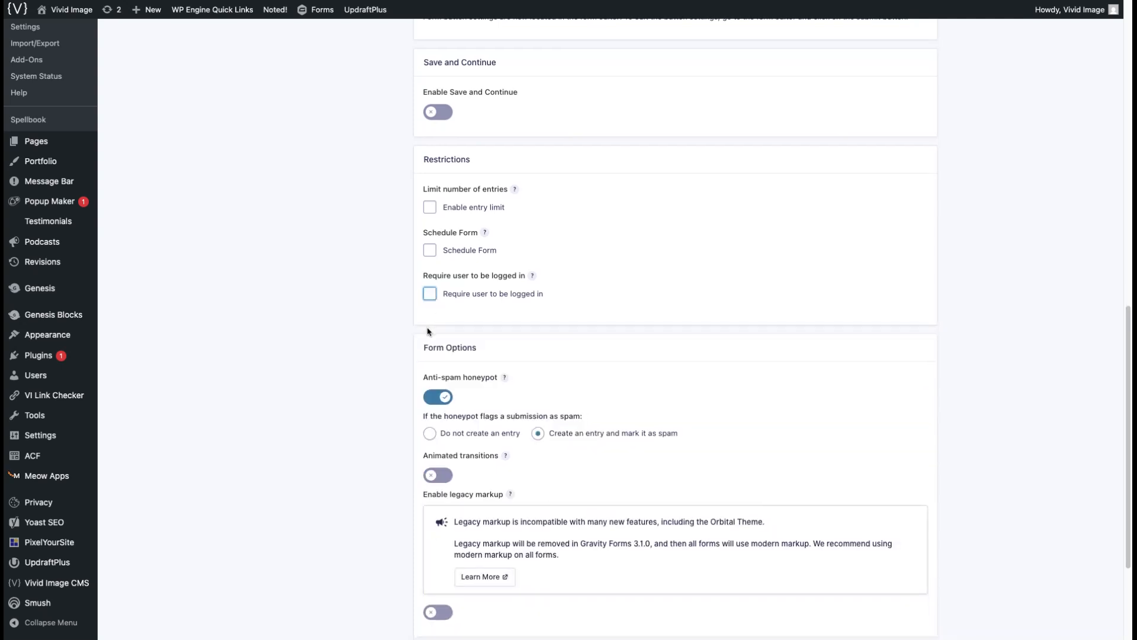
- Toggle the form's anti-spam honeypot off and back on
{"action": "scroll", "coordinate": [423, 330], "scroll_direction": "down", "scroll_amount": 3}
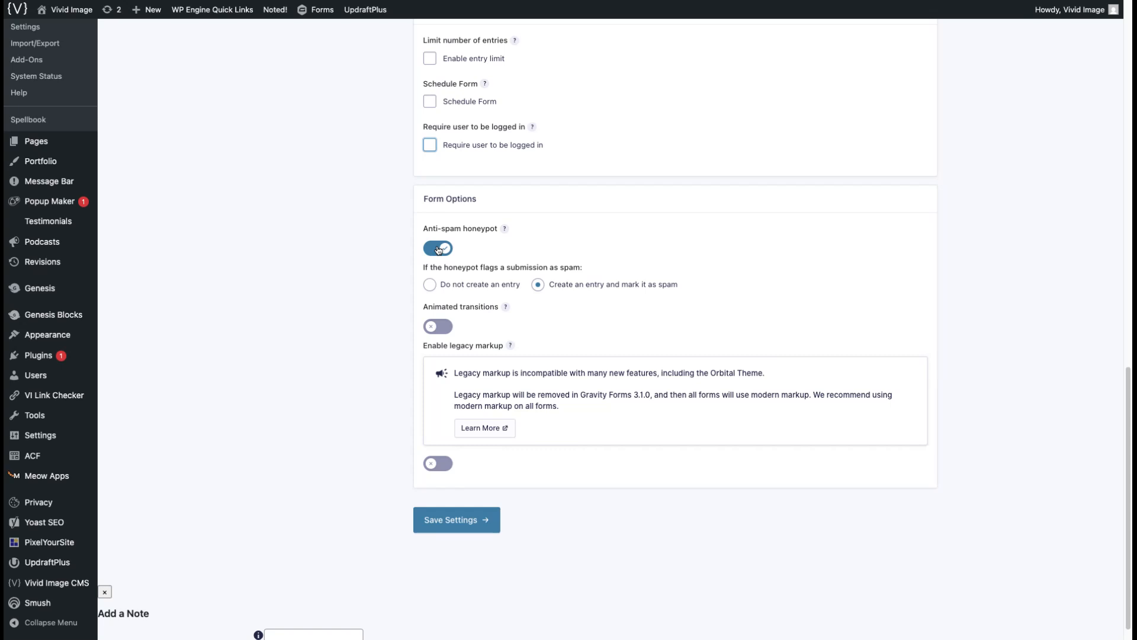
{"action": "left_click", "coordinate": [438, 248]}
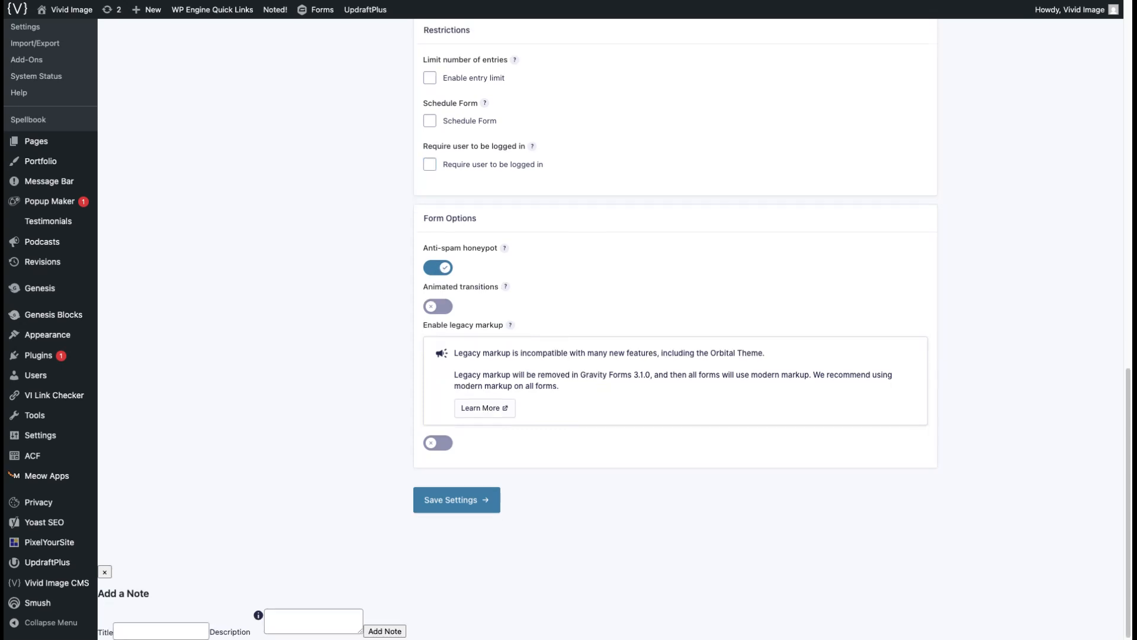
{"action": "left_click", "coordinate": [438, 249]}
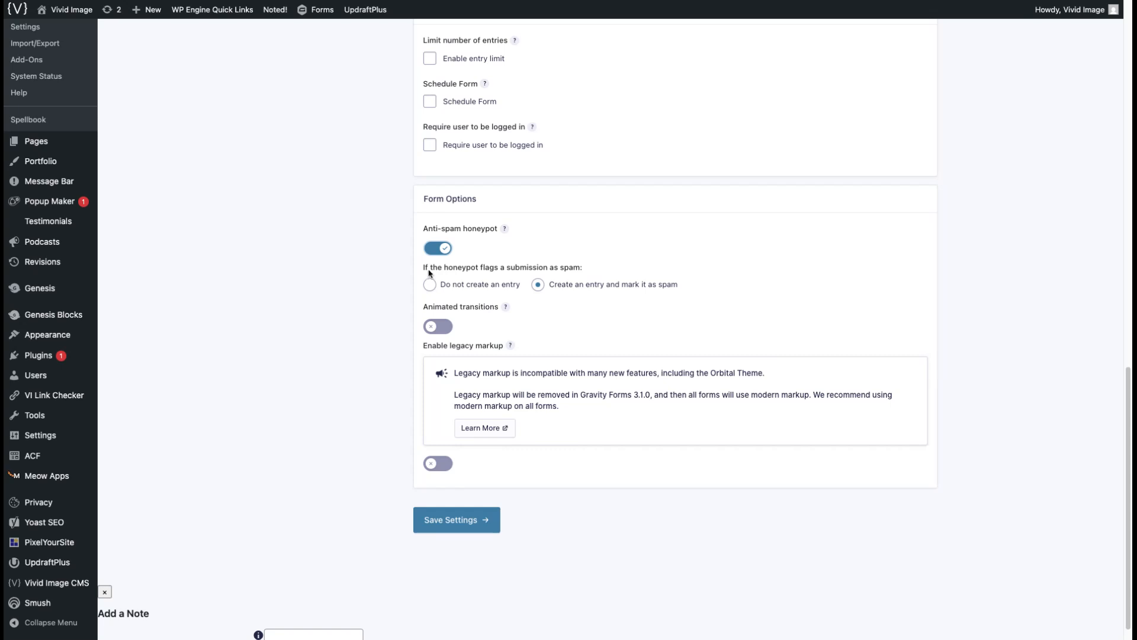
- Have honeypot-flagged submissions create an entry marked as spam, keep animated transitions off, and save the form settings
{"action": "left_click", "coordinate": [564, 286]}
{"action": "left_click", "coordinate": [436, 333]}
{"action": "left_click", "coordinate": [436, 333]}
{"action": "key", "text": "space"}
{"action": "left_click", "coordinate": [430, 529]}
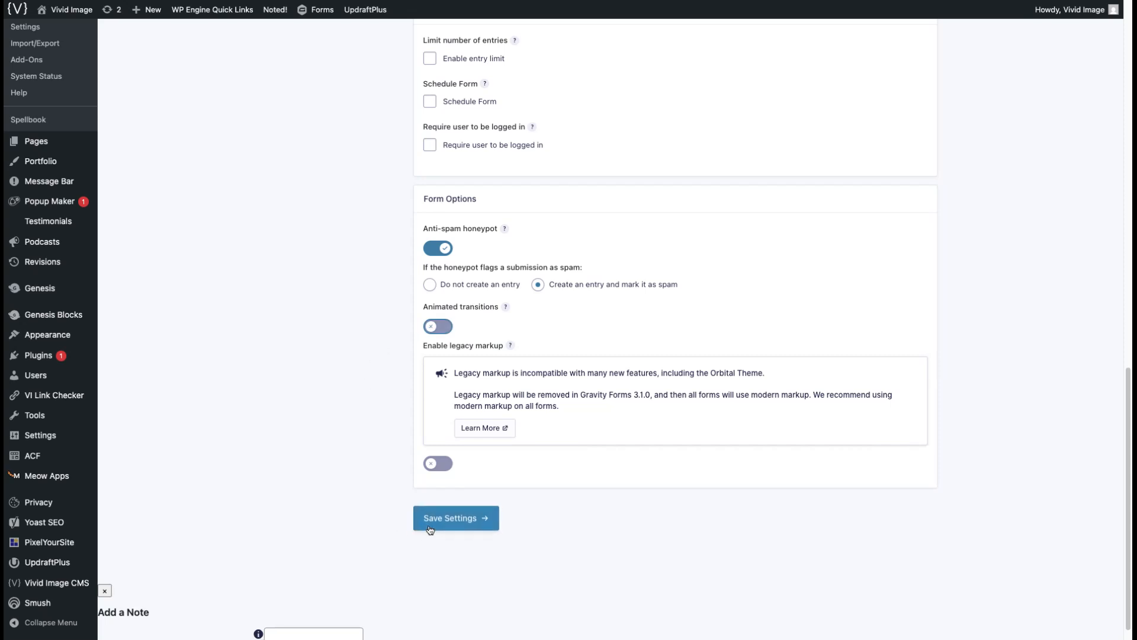